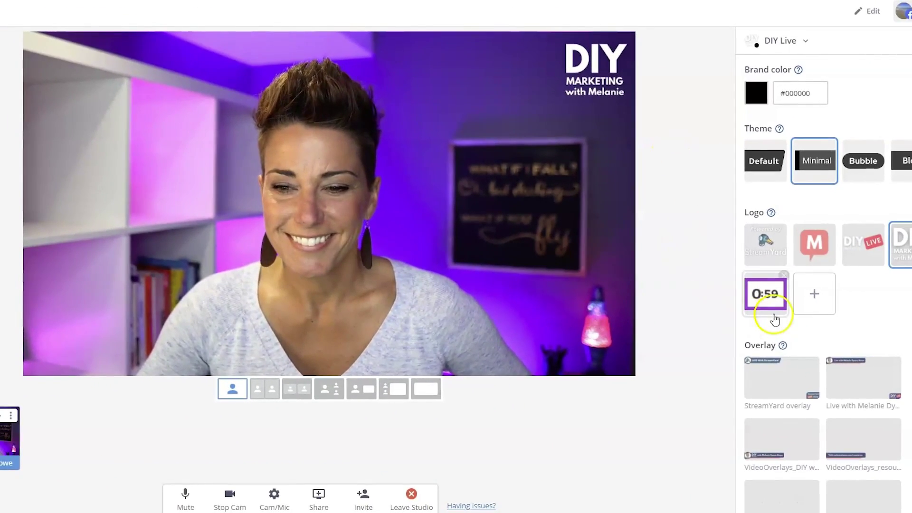
Swap the DIY logo for the 0:59 timer logo from the Brand panel.
left_click(766, 305)
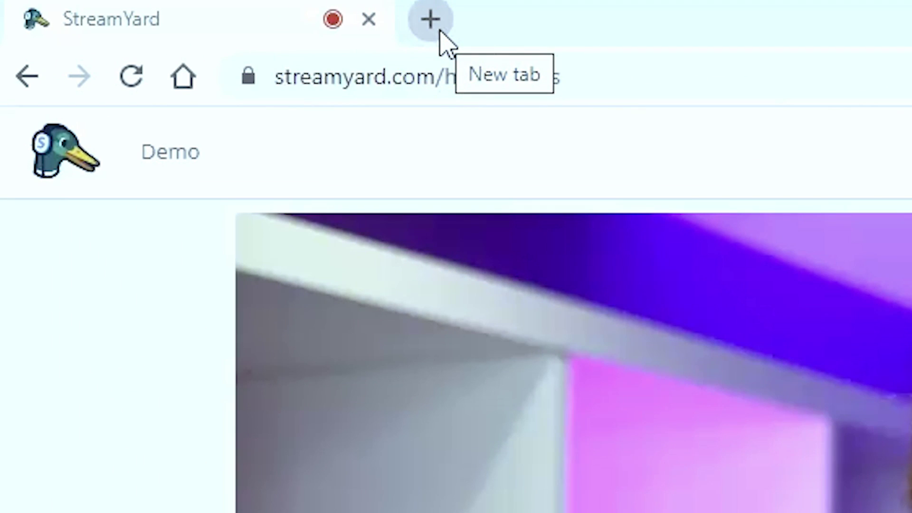
Load streamyard.com in a new browser tab.
left_click(439, 28)
left_click(611, 65)
type("strea")
key("Return")
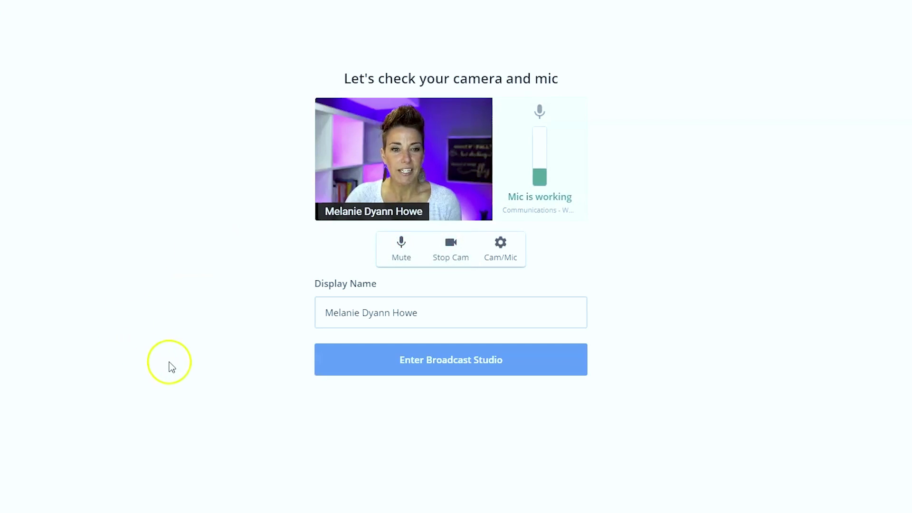
Set the display name to 'Behind the Scenes' and open the camera settings.
left_click_drag(399, 403, 75, 439)
type("Behind")
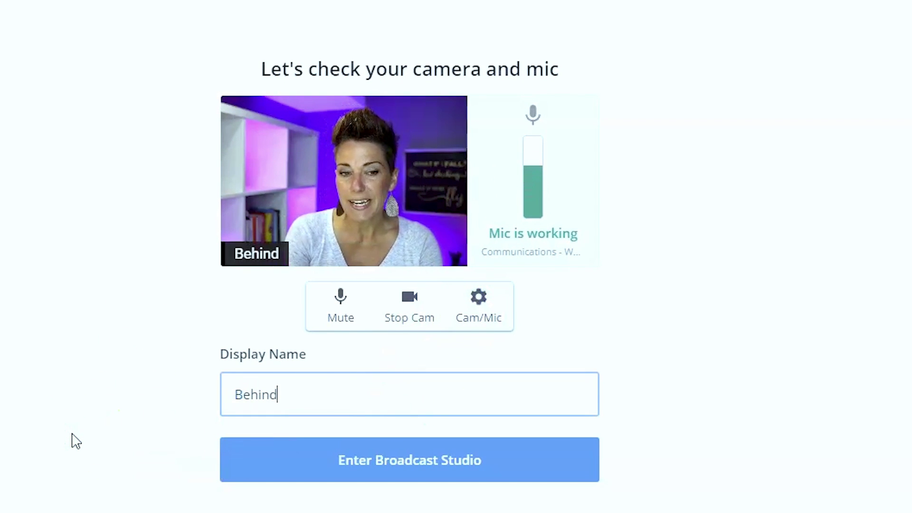
type(" the Scenes")
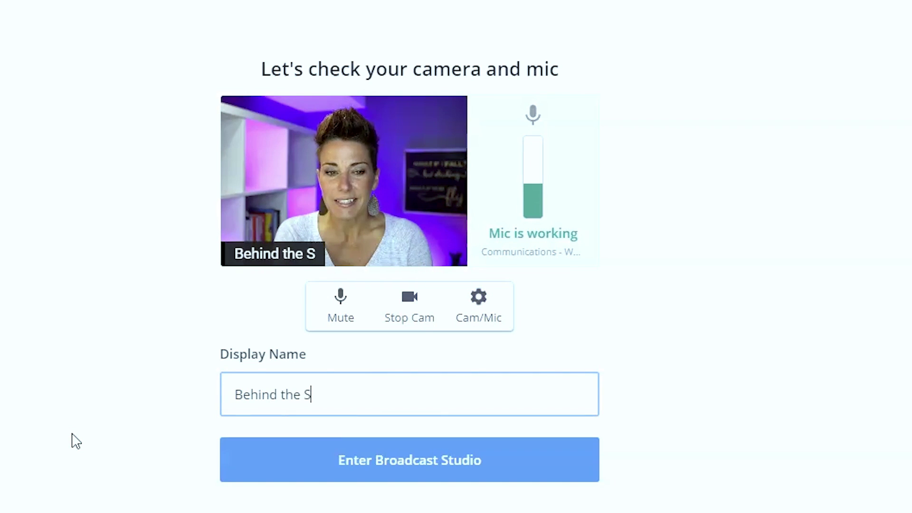
left_click(478, 306)
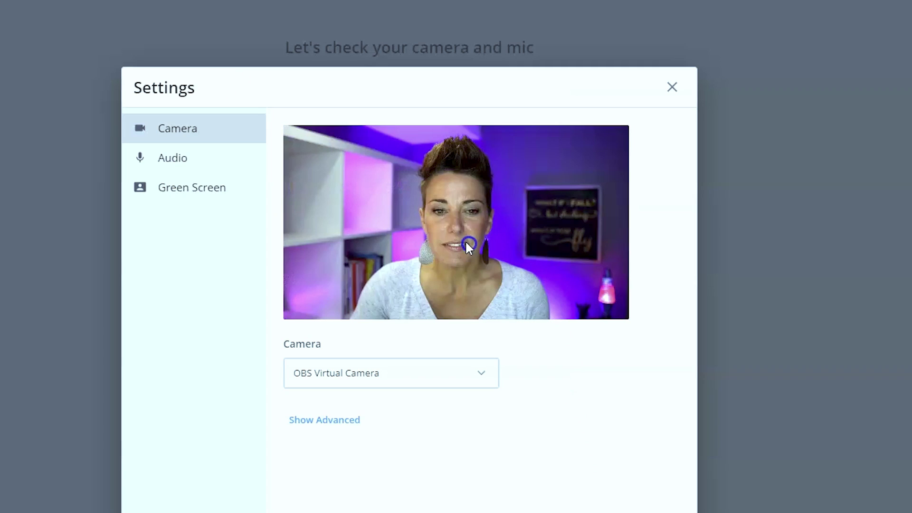
Select HD Pro Webcam C920 as the guest camera, review Audio, then close Settings.
left_click(347, 463)
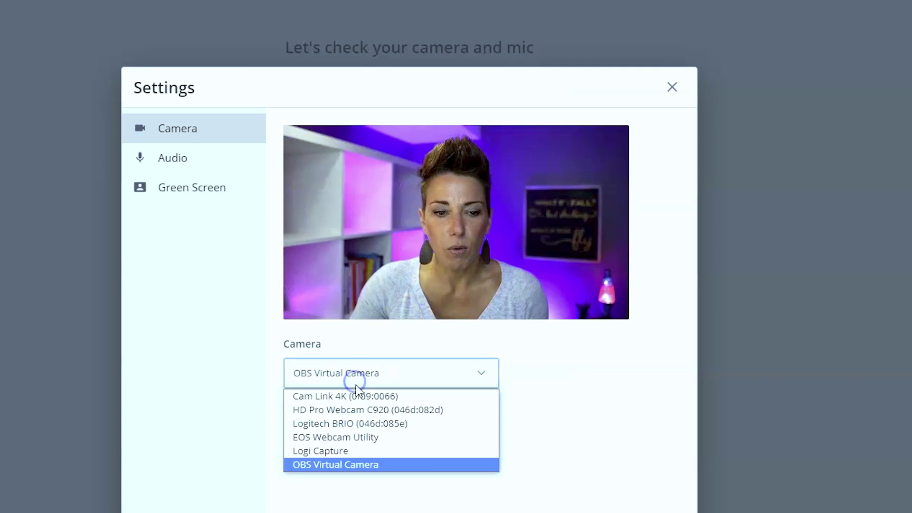
left_click(361, 410)
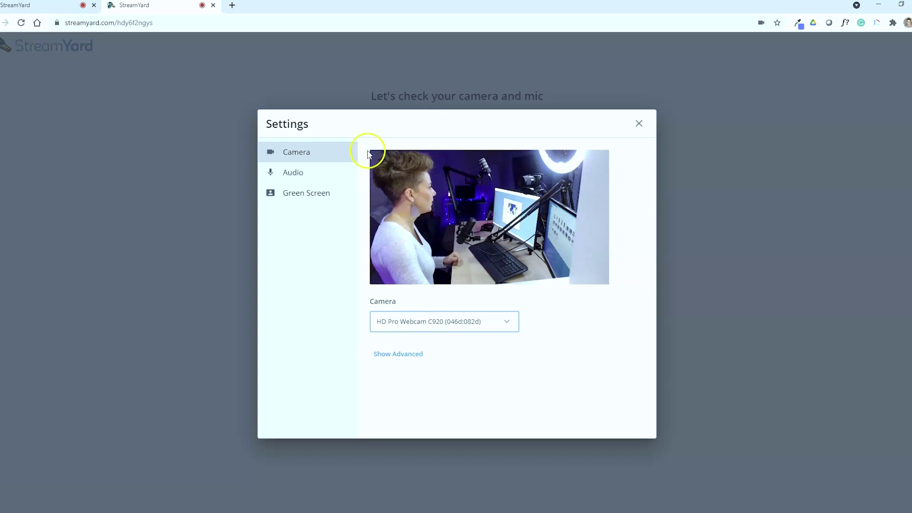
left_click(299, 174)
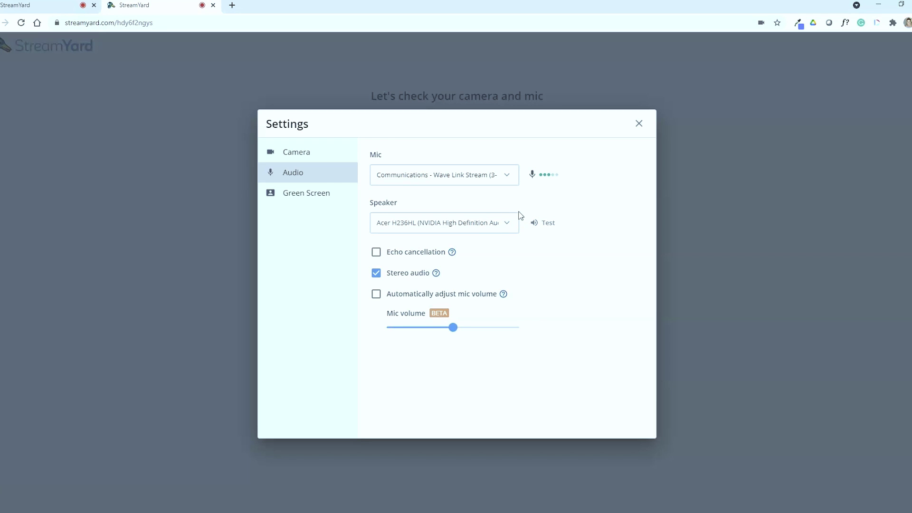
left_click(644, 130)
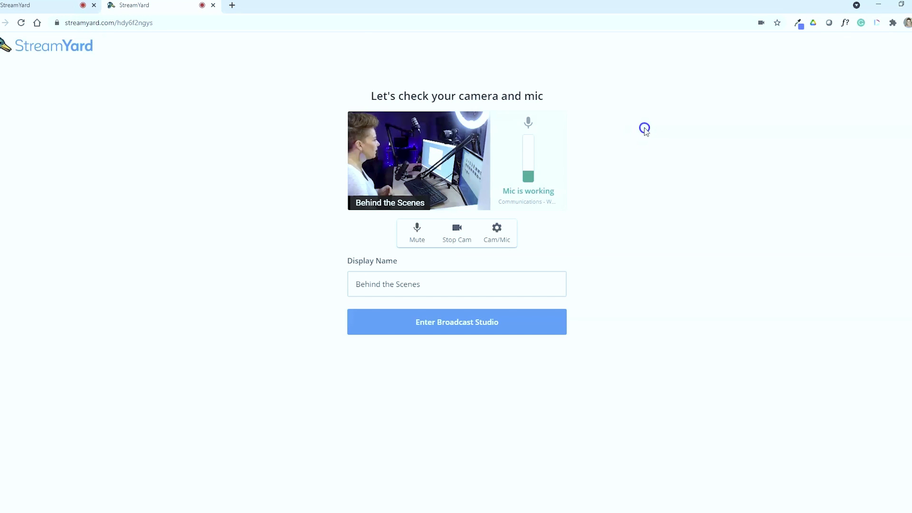
Mute the Behind the Scenes mic and enter the broadcast studio.
left_click(417, 230)
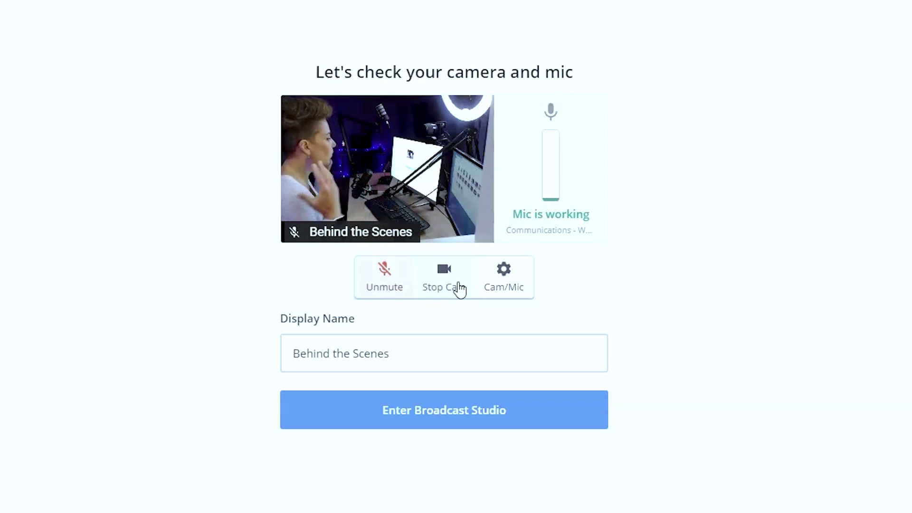
left_click(483, 413)
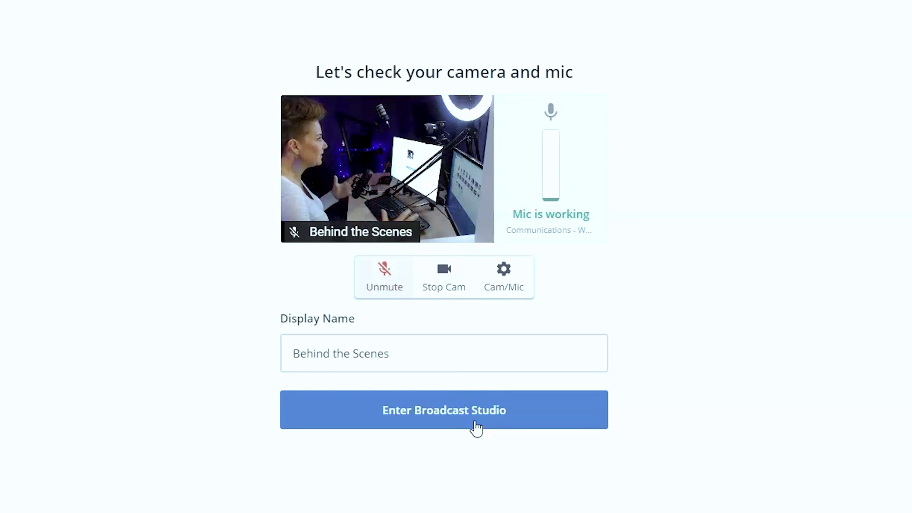
left_click(479, 417)
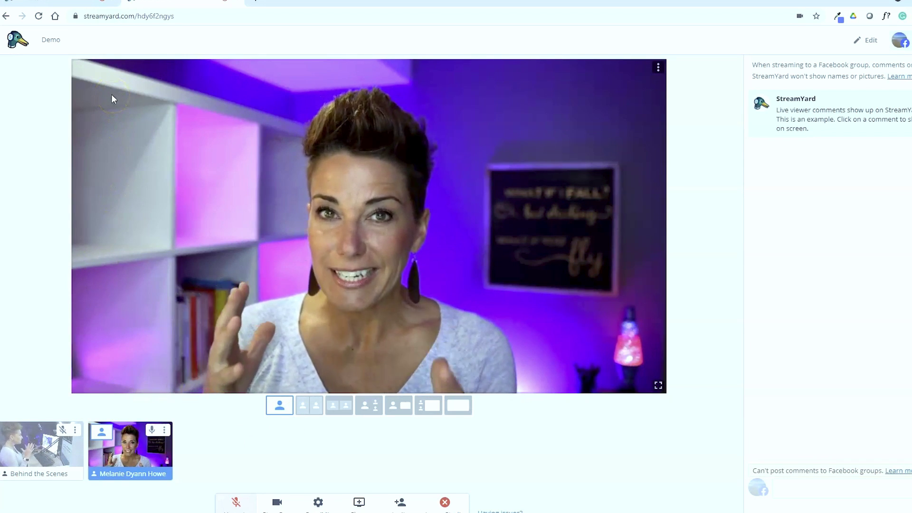
Add Behind the Scenes to the stream and try side-by-side and solo layouts.
mouse_move(95, 459)
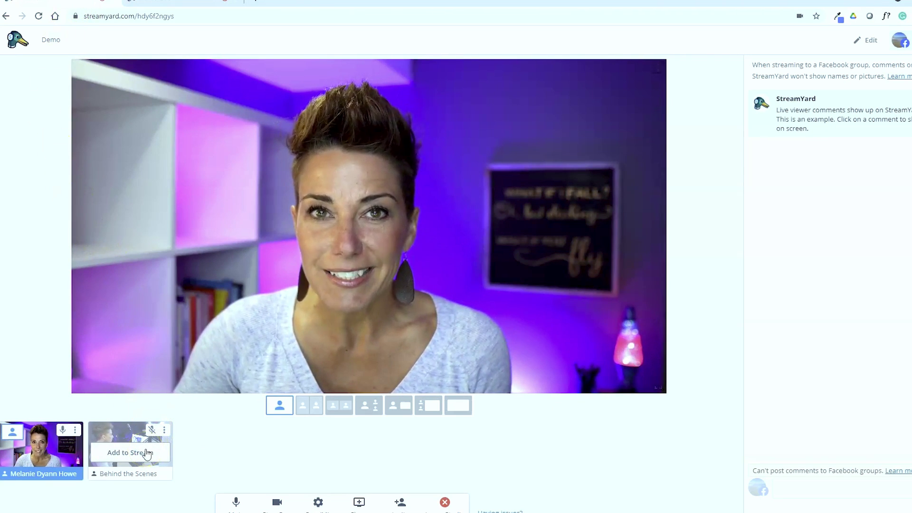
left_click(147, 451)
left_click(340, 405)
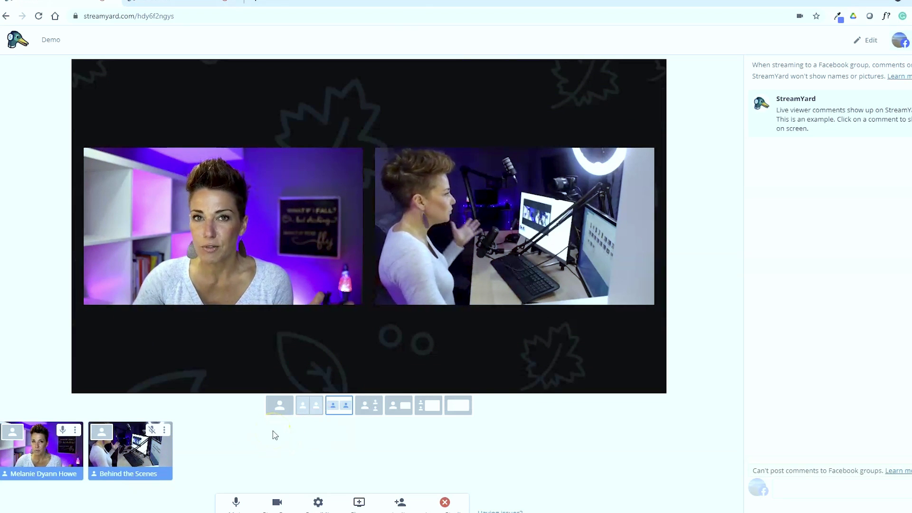
left_click(106, 432)
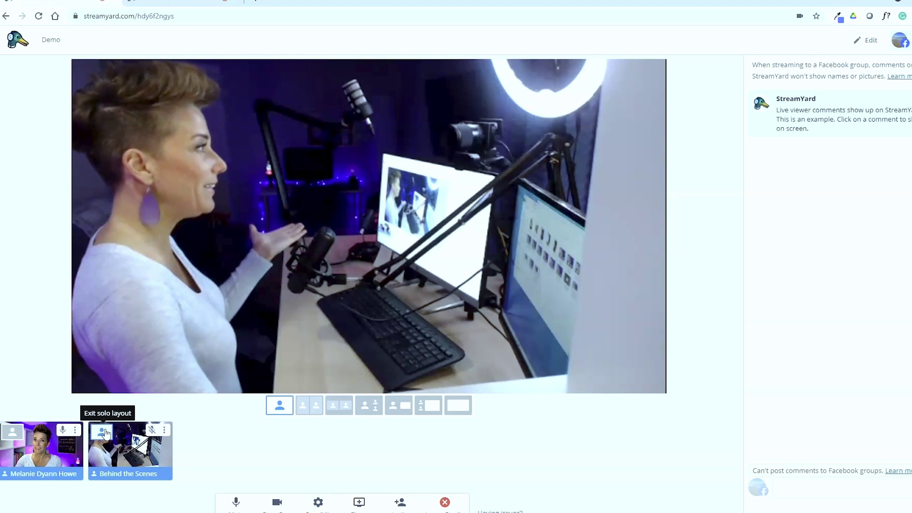
left_click(13, 432)
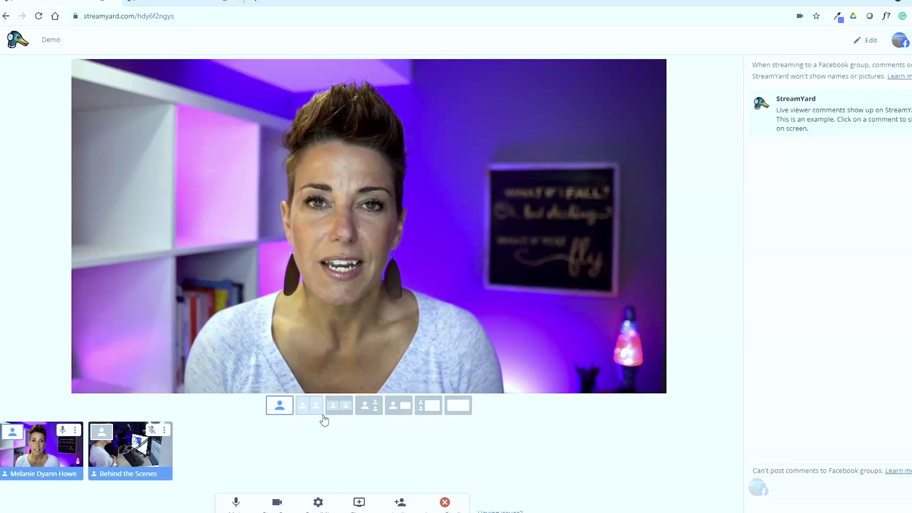
Use the large-feed-plus-inset layout, swapping feeds and returning the host to large.
left_click(357, 401)
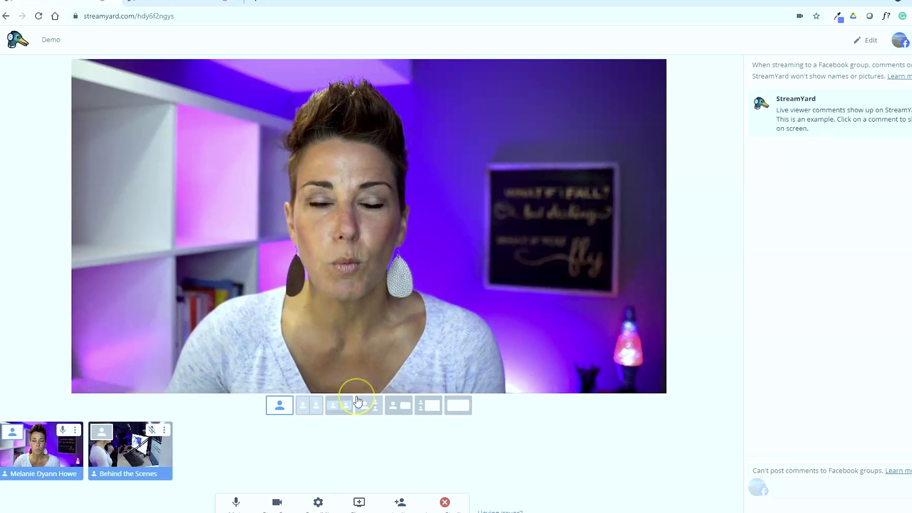
left_click(399, 405)
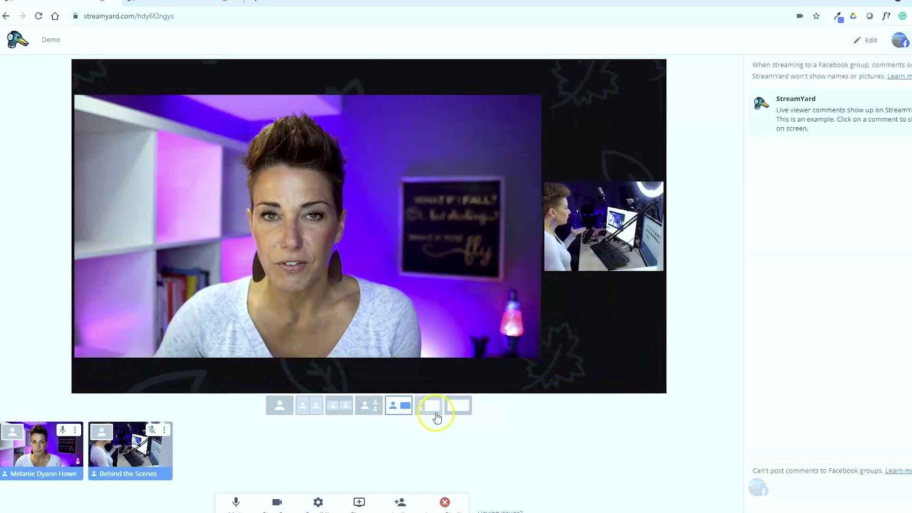
left_click(588, 227)
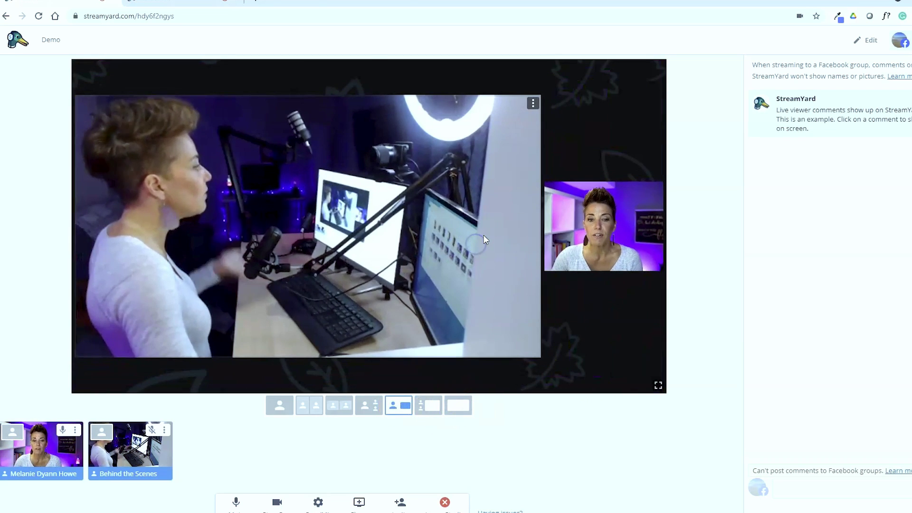
left_click(588, 227)
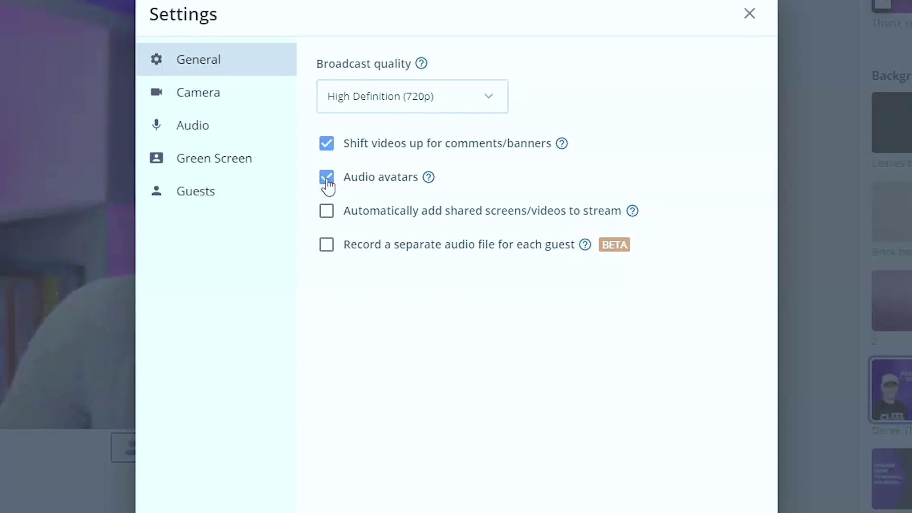
Disable Audio avatars, close Settings, and stop the host camera.
left_click(326, 181)
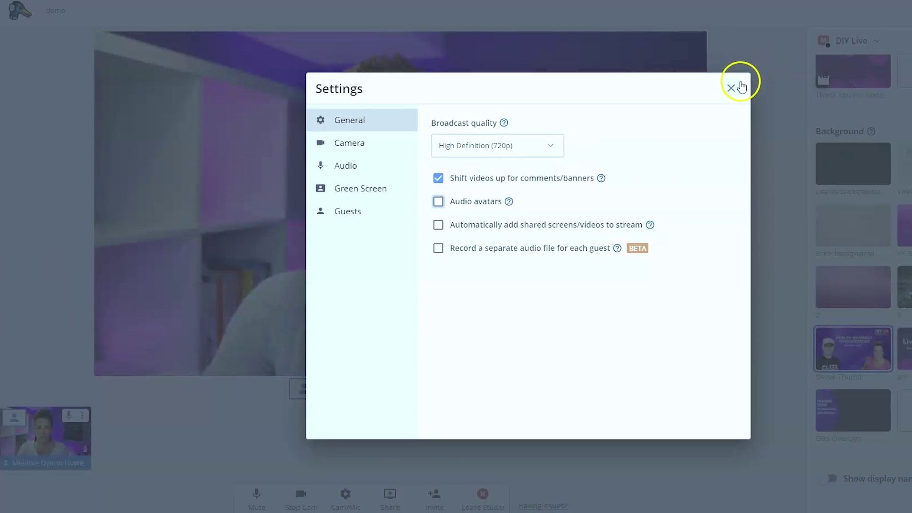
left_click(749, 13)
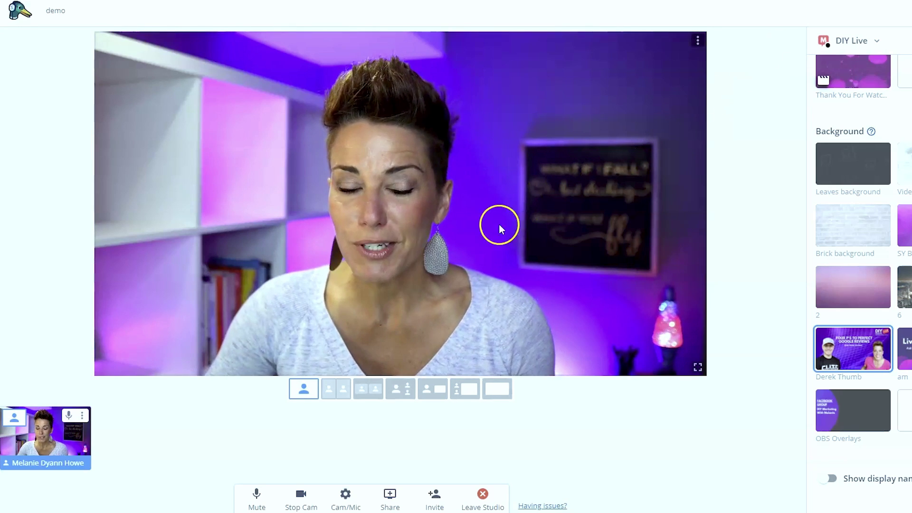
left_click(304, 497)
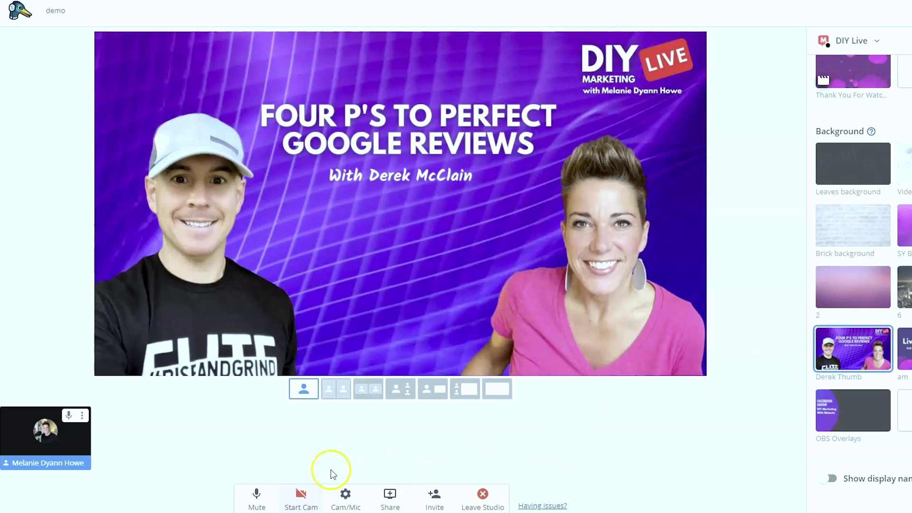
Restart the host camera so the webcam fills the stage again.
left_click(303, 502)
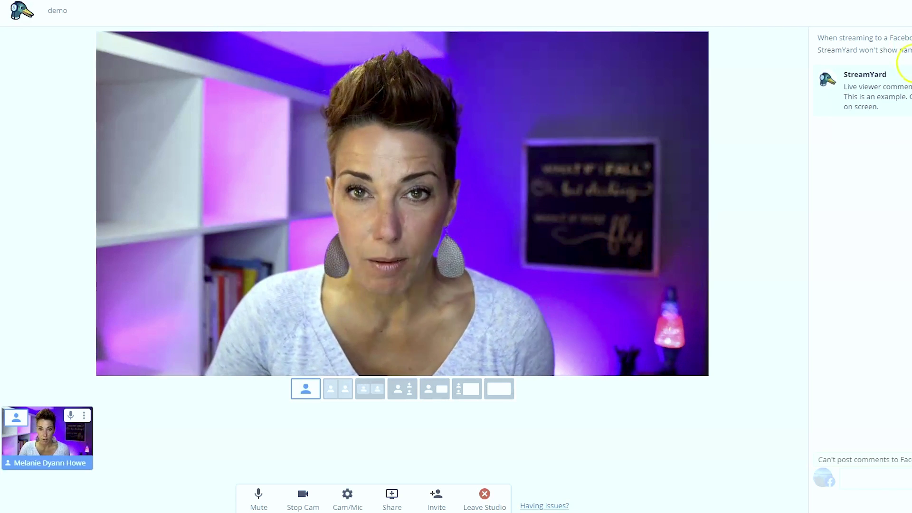
Toggle the sample viewer comment on, off, and back on over the video.
left_click(894, 106)
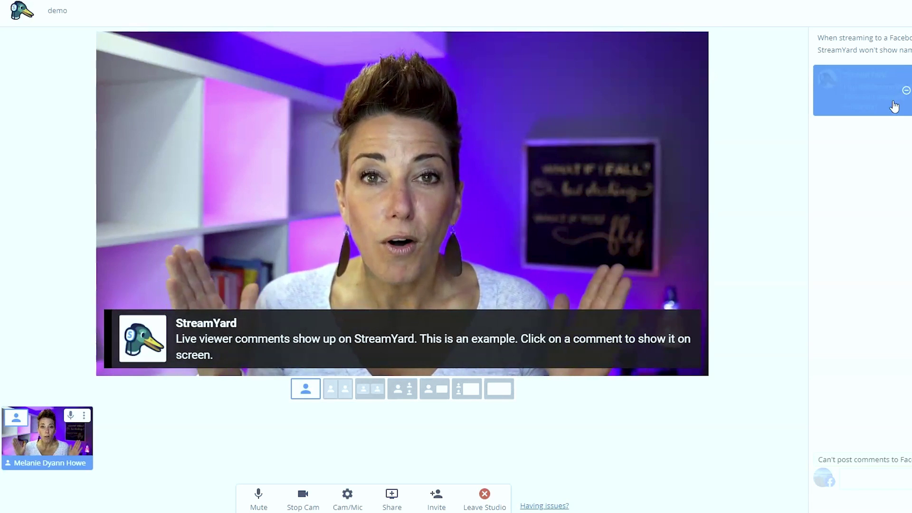
left_click(894, 106)
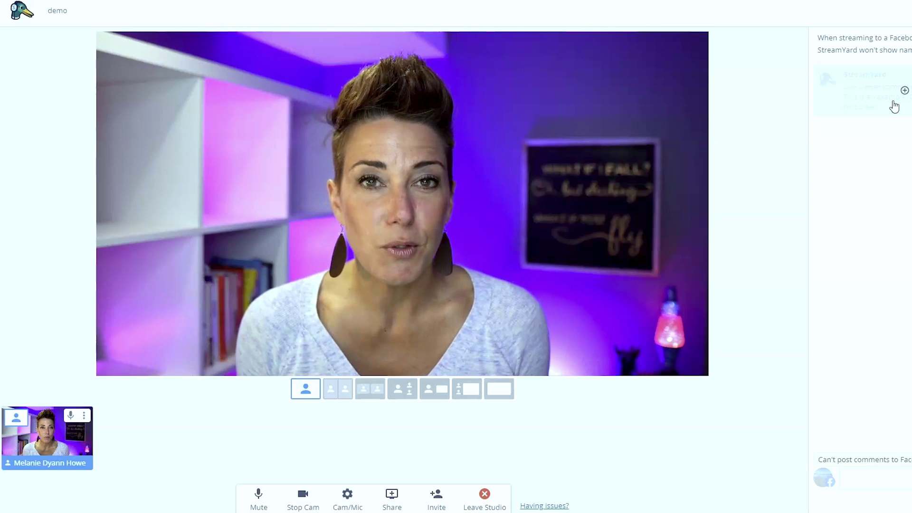
left_click(894, 107)
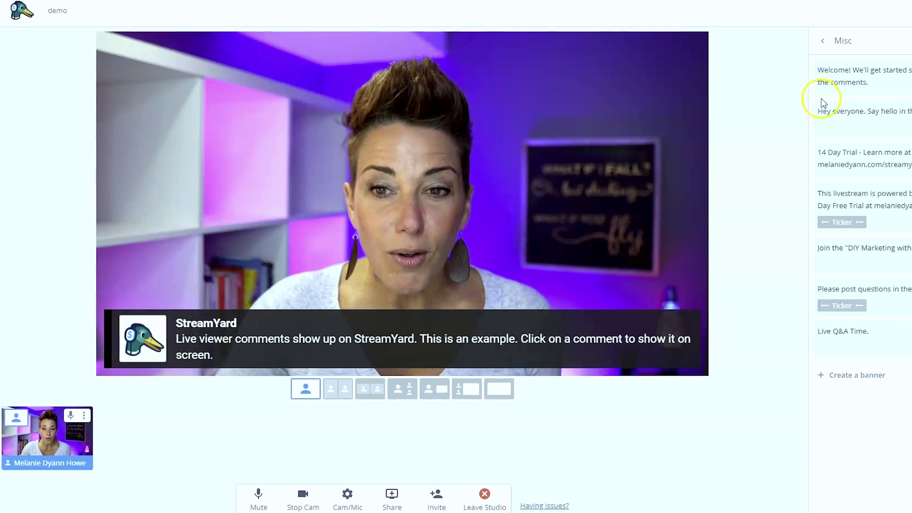
Show the 'Hey everyone' banner over the video, then remove it.
left_click(834, 117)
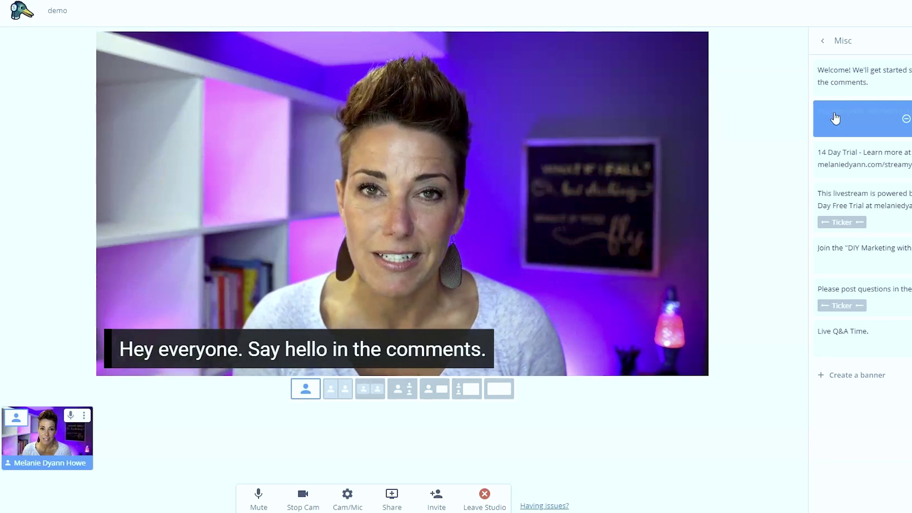
left_click(835, 118)
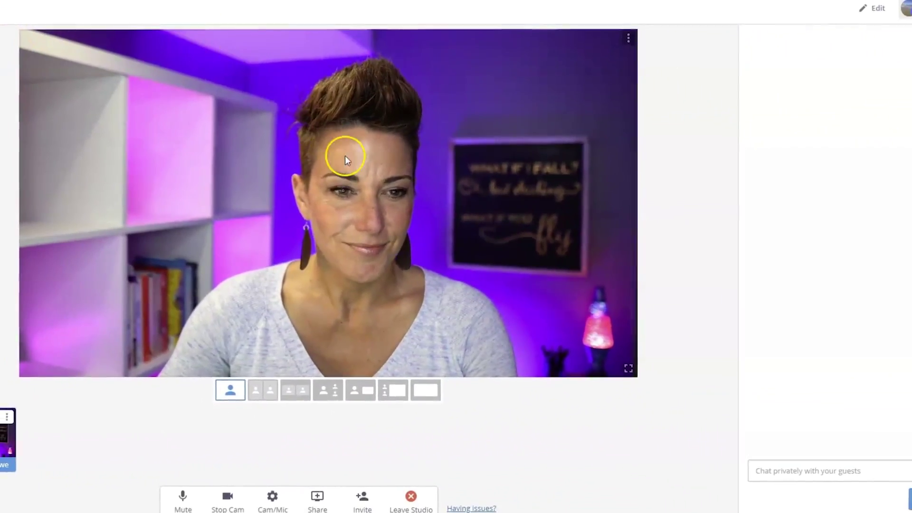
Copy the guest invite link and send 'Hey Everyone. We'll get started shortly.' in Private Chat.
left_click(361, 498)
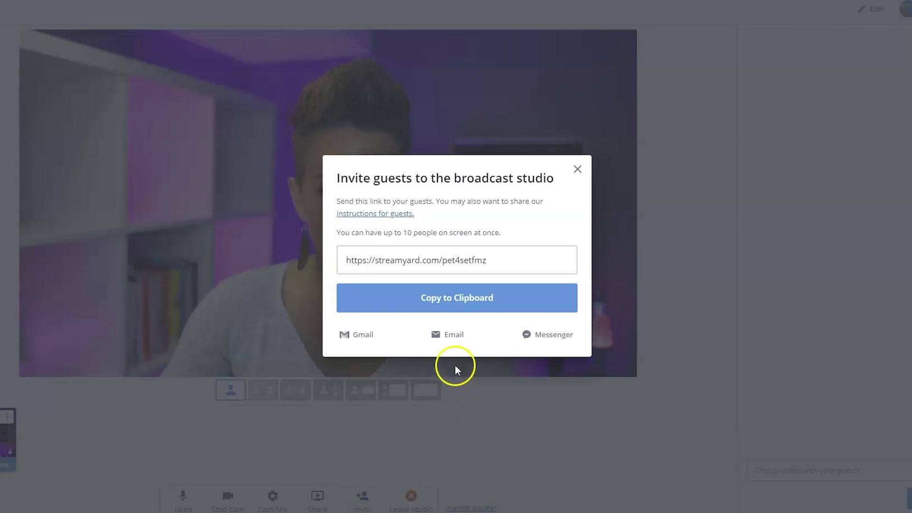
left_click(465, 301)
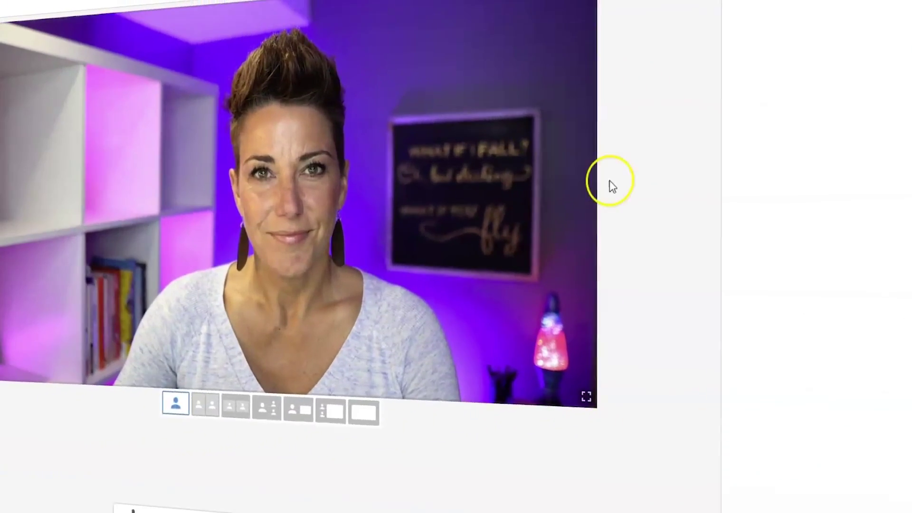
left_click(807, 466)
type("Hey Everyone. We")
type("'ll get started shorte")
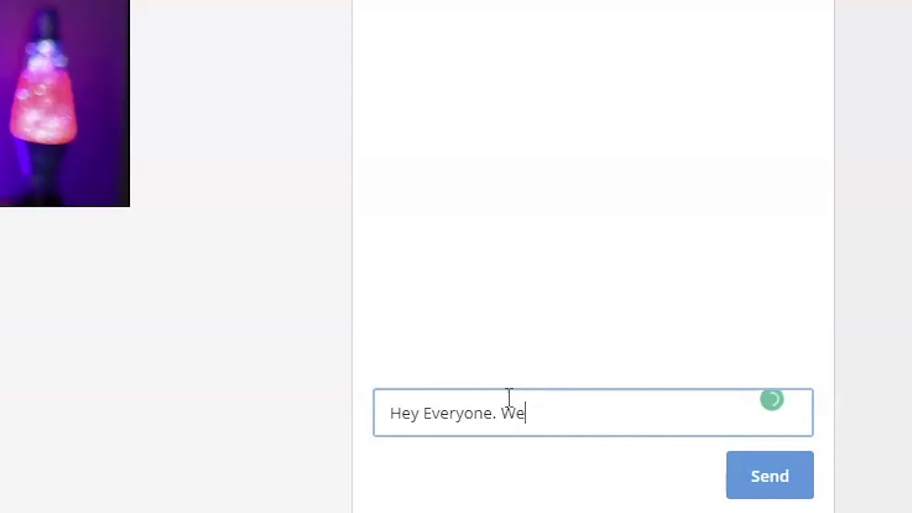
key("BackSpace")
type("ly.")
key("Return")
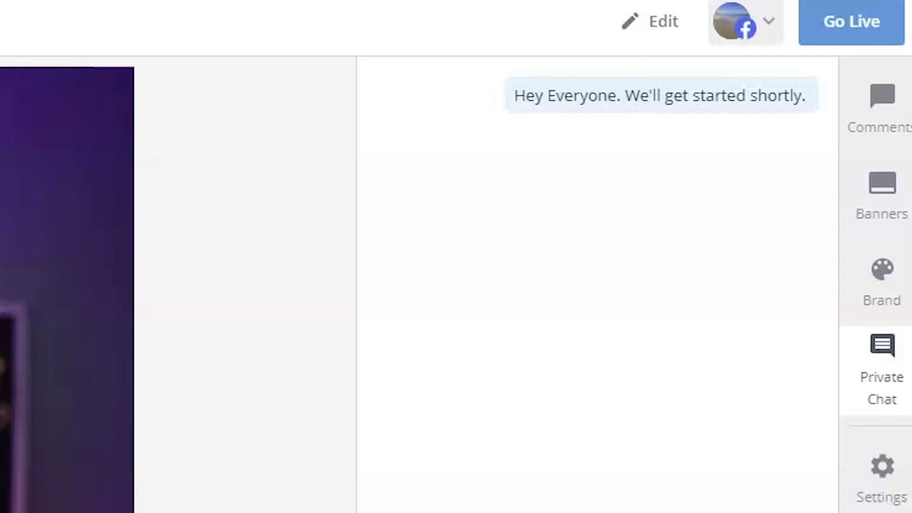